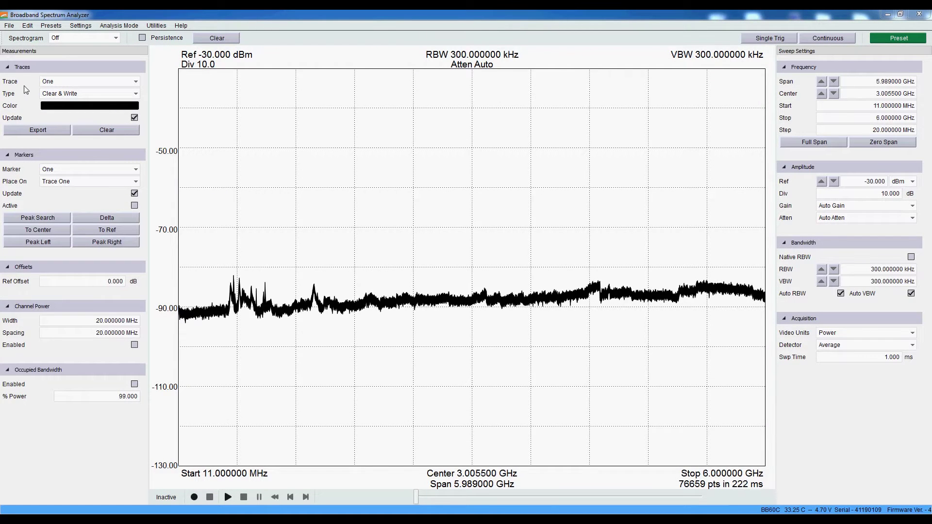
Step: Set trace Two to Max Hold
left_click(50, 83)
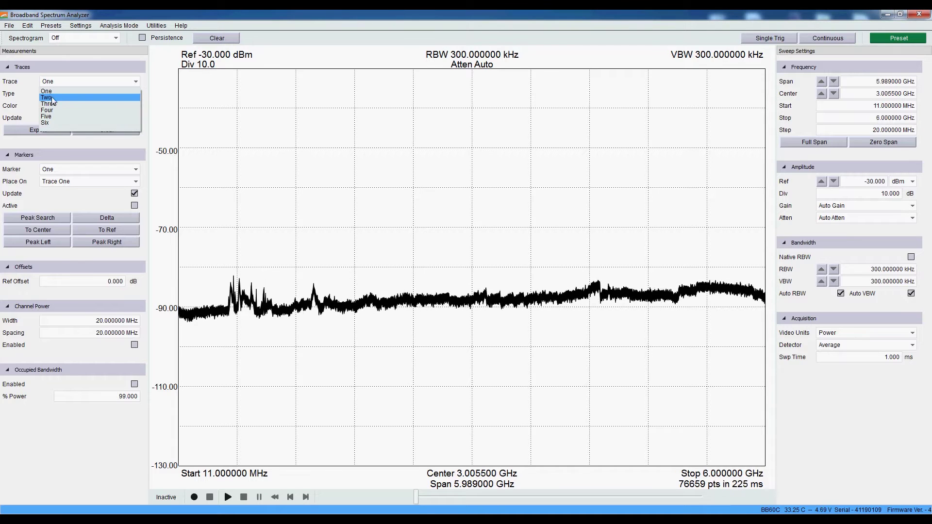
left_click(51, 99)
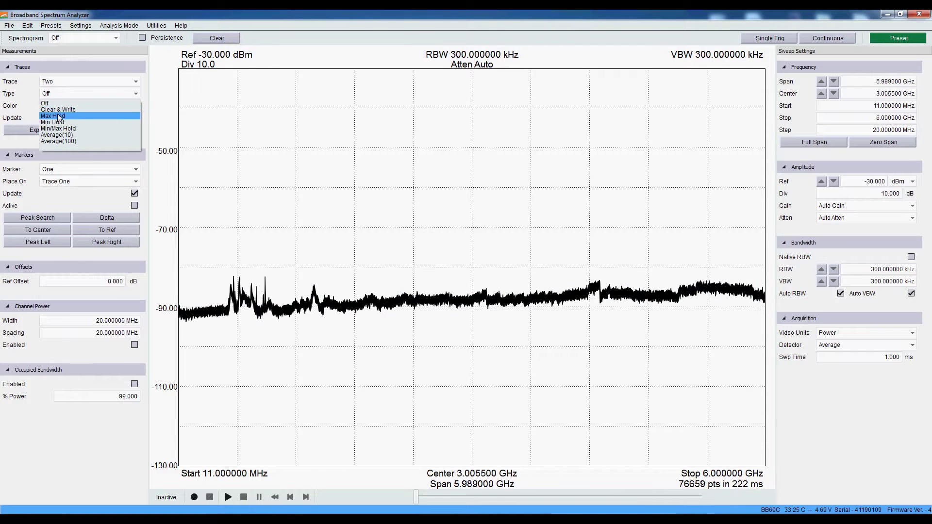
left_click(59, 116)
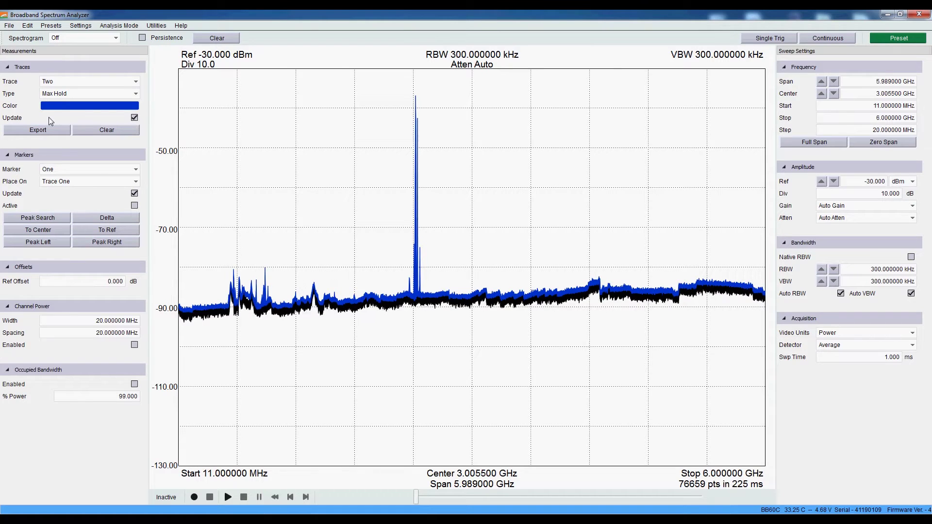
Step: Attach marker 1 to trace Two and place it on the strongest peak near 2.408 GHz
left_click(56, 183)
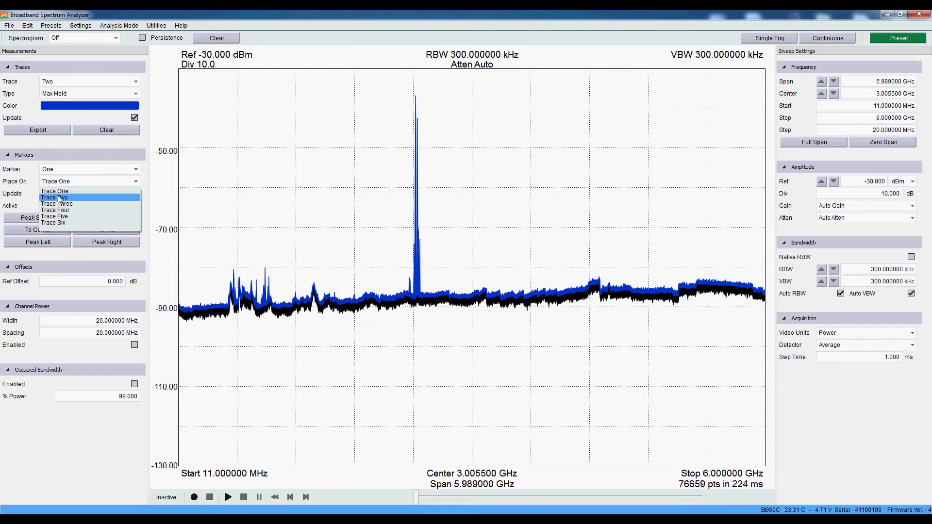
left_click(59, 199)
left_click(53, 219)
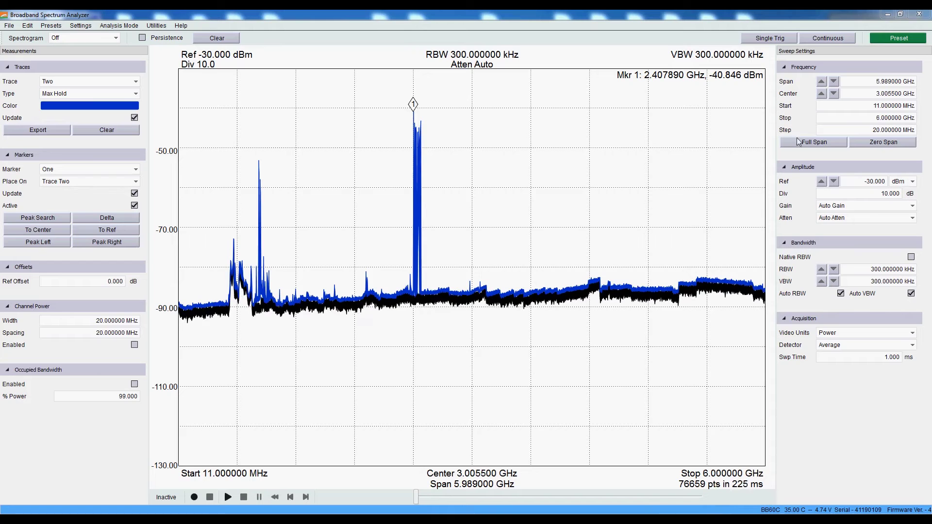
Step: Center the sweep at 2.45 GHz with a 100 MHz span and toggle marker 1
double_click(859, 93)
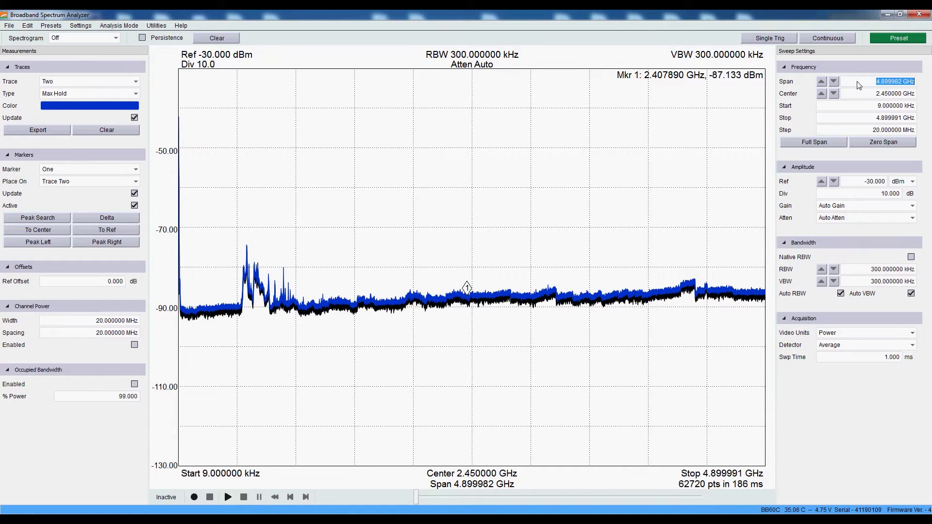
type("00")
key("Return")
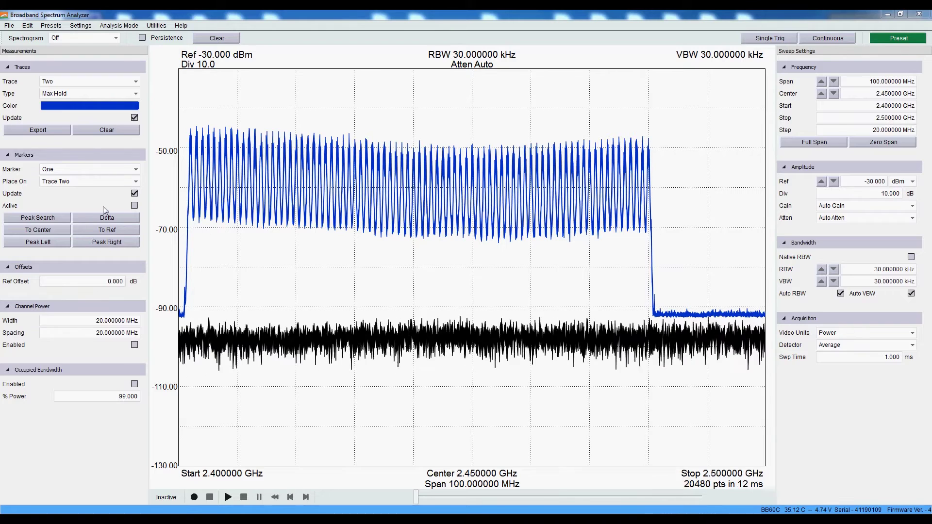
left_click(50, 220)
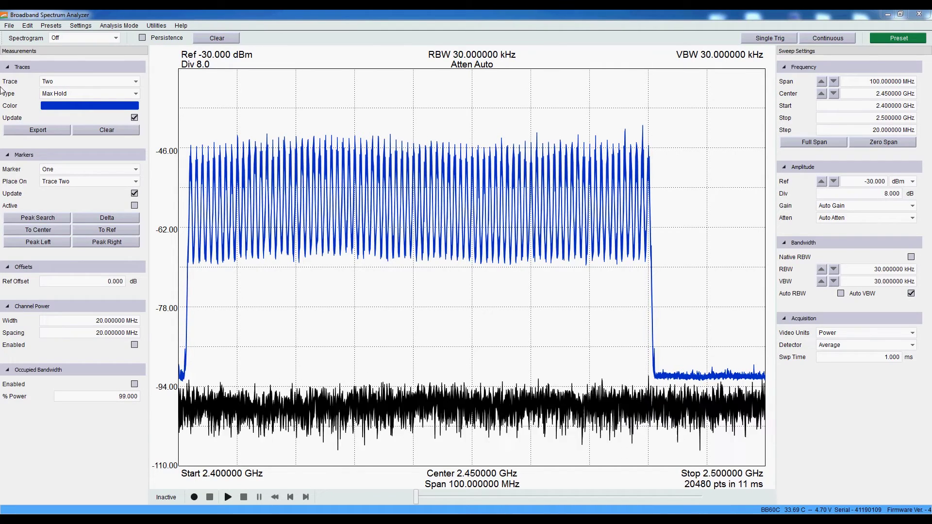
Step: Turn on the 2-D spectrogram above the sweep, then try the 3-D spectrogram view
left_click(65, 43)
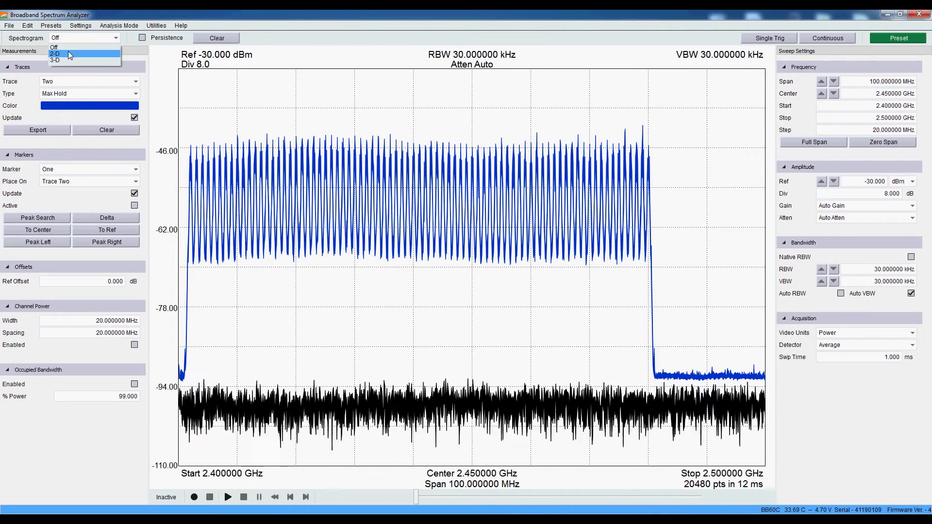
left_click(68, 52)
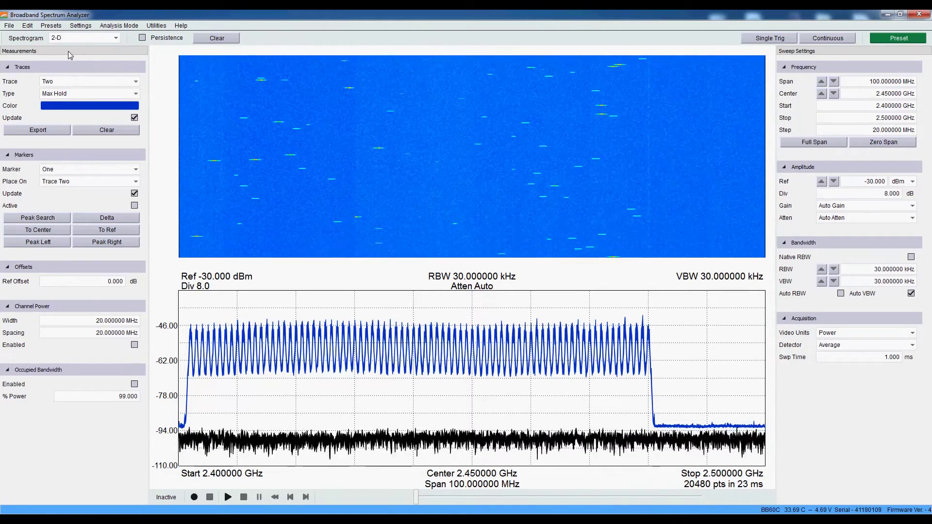
left_click(70, 39)
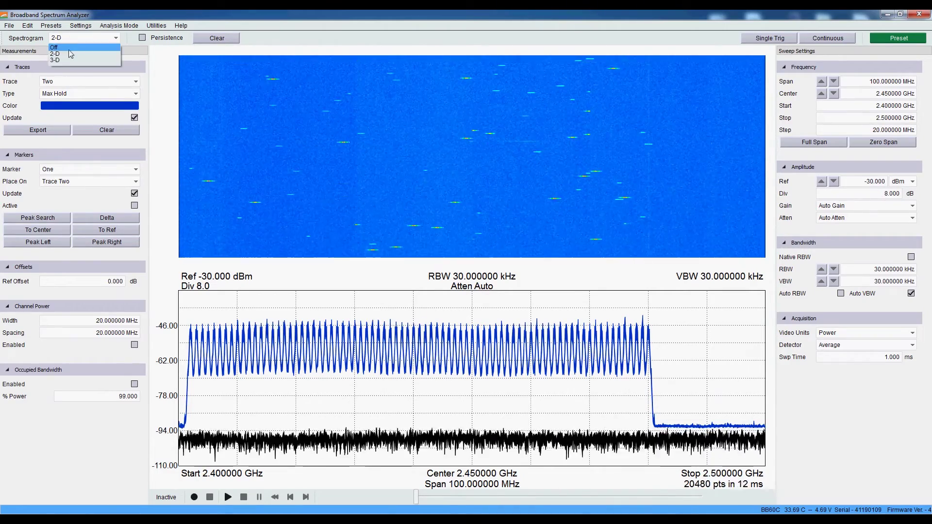
left_click(68, 61)
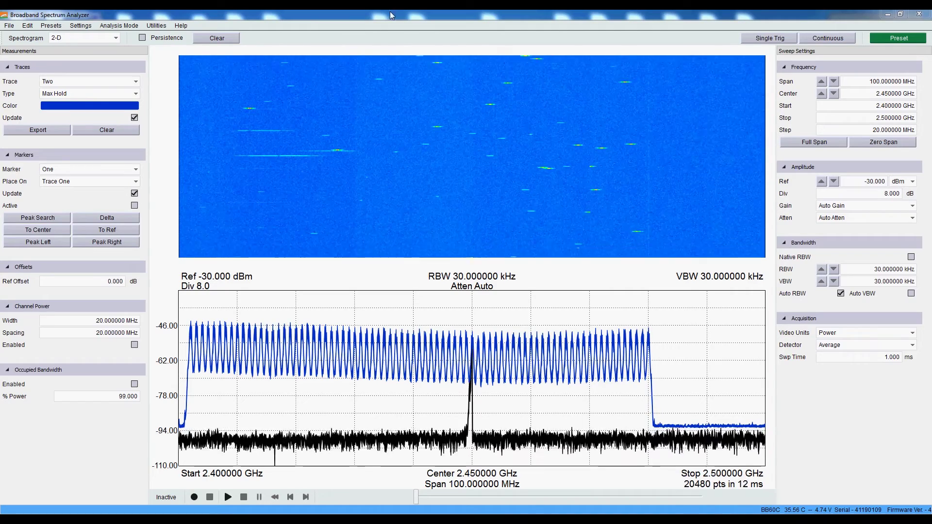
Step: Open the Analysis Mode menu to choose Real-Time mode
left_click(122, 27)
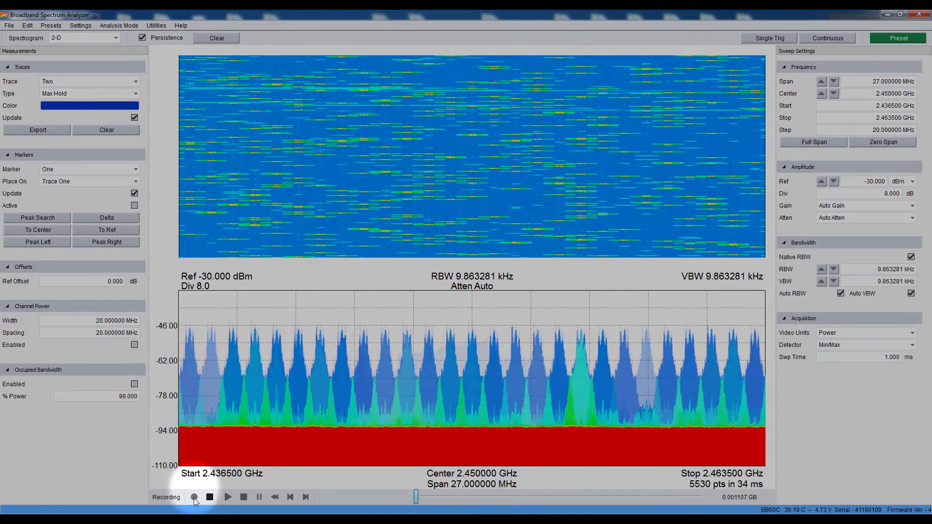
Step: Record a short real-time session and confirm the saved file
left_click(194, 498)
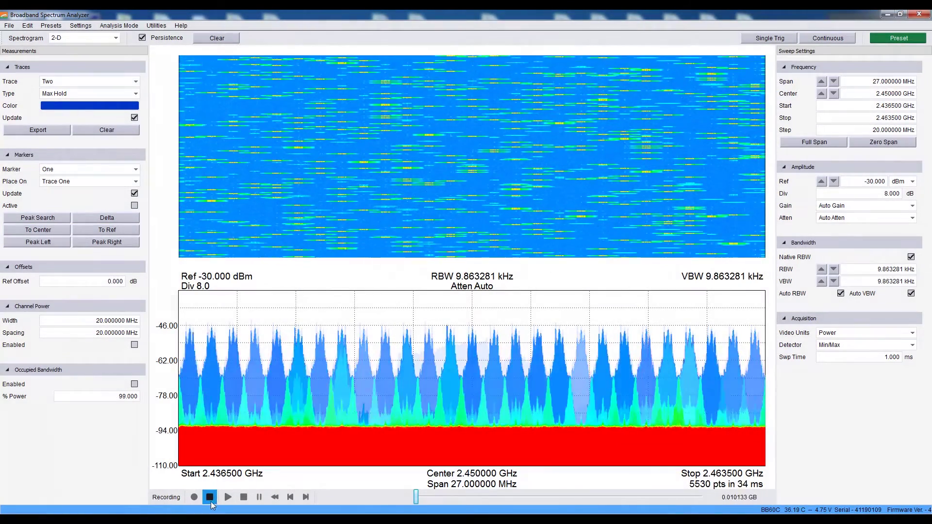
left_click(211, 501)
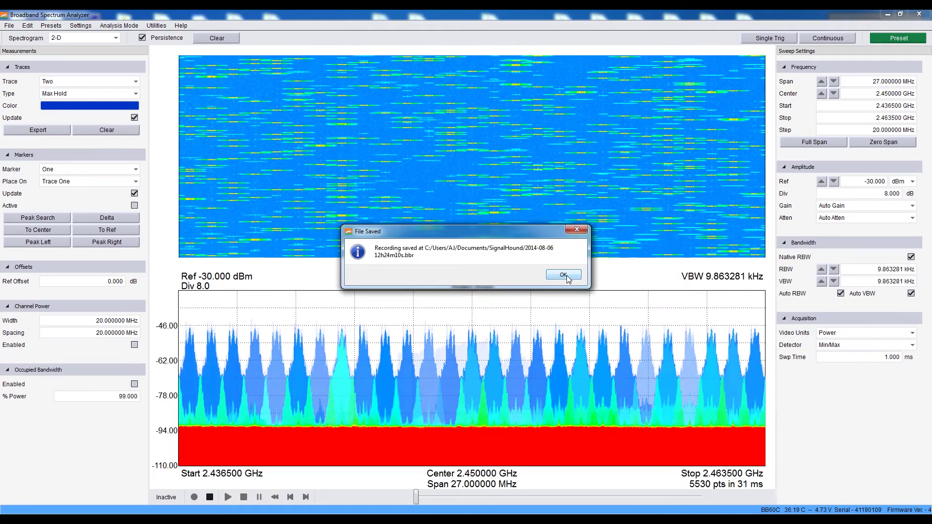
left_click(564, 275)
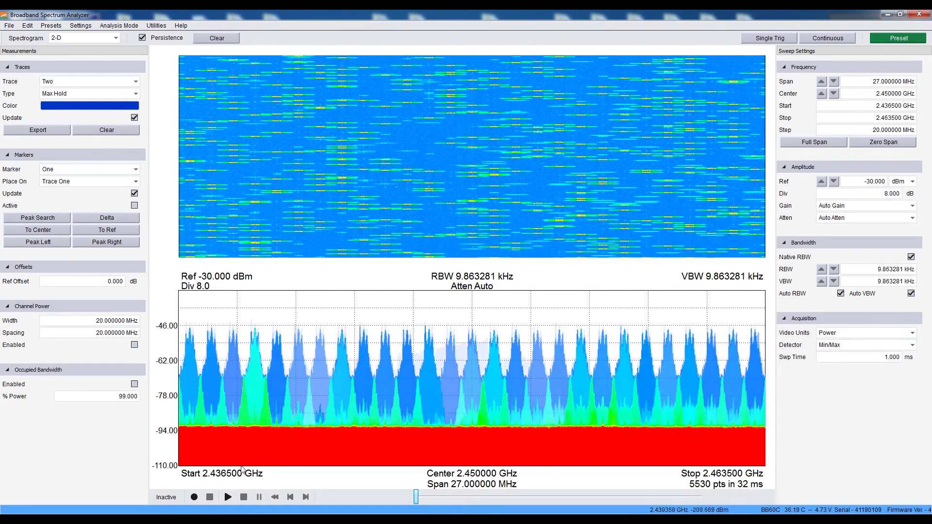
Step: Play back the newest .bbr recording, then stop playback and return to live view
left_click(228, 497)
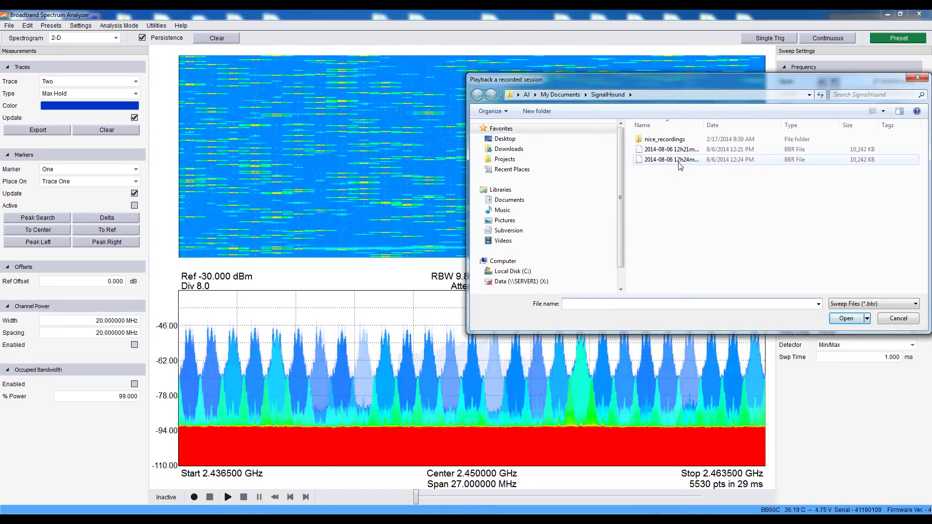
left_click(678, 160)
double_click(679, 162)
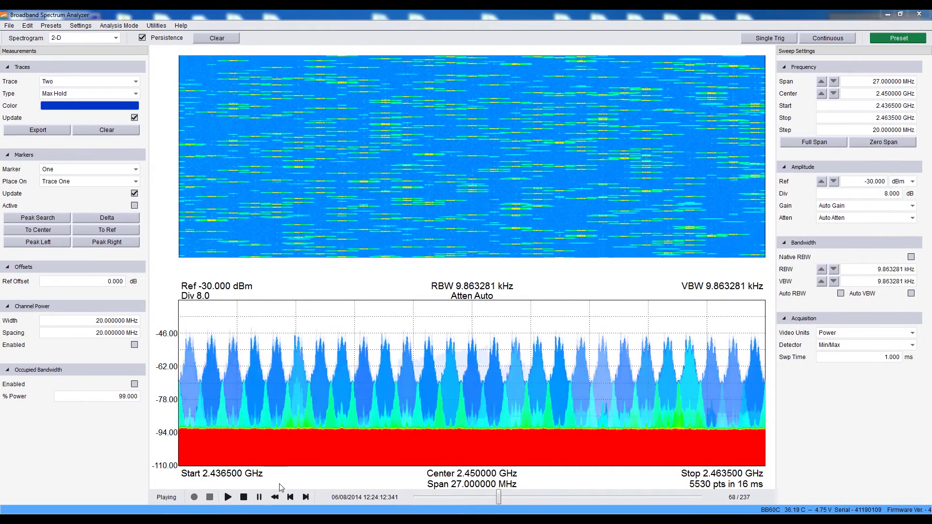
left_click(243, 497)
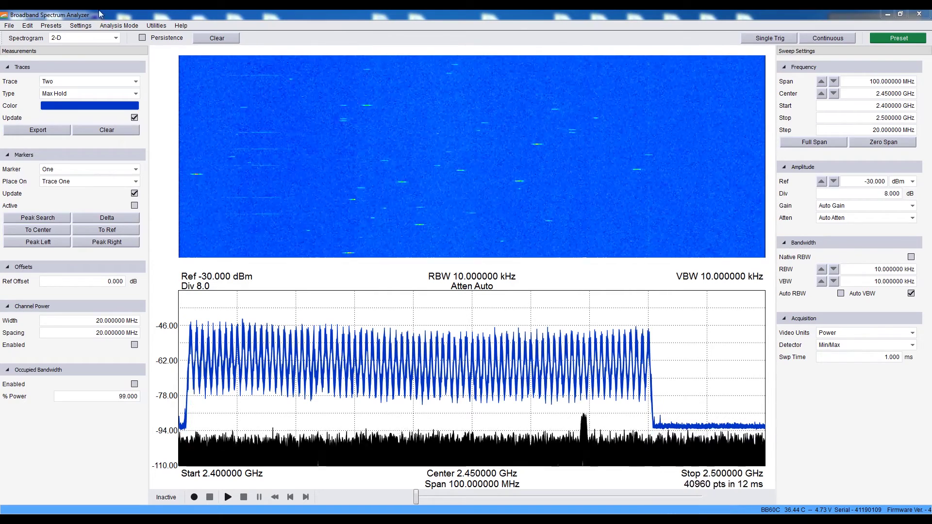
Step: Select Zero-Span from the Analysis Mode menu for AM demodulation at 2.44 GHz
left_click(119, 25)
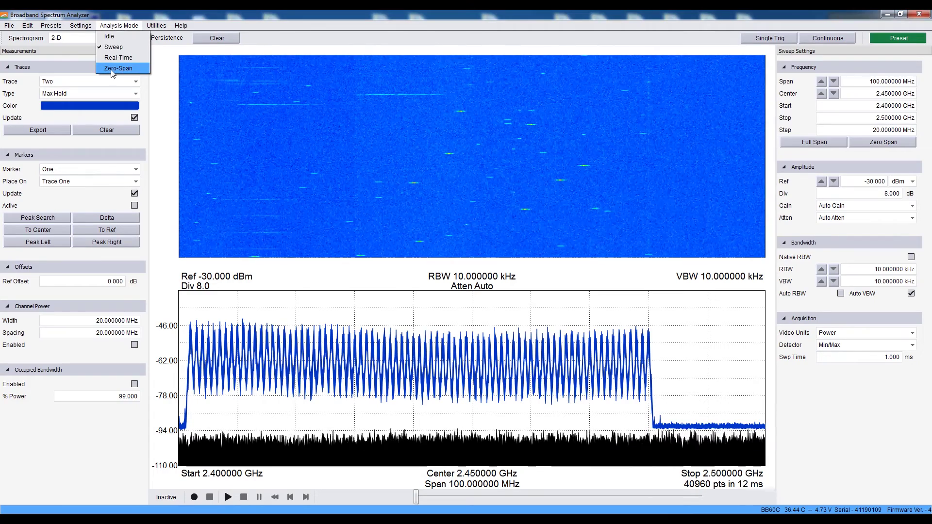
left_click(143, 14)
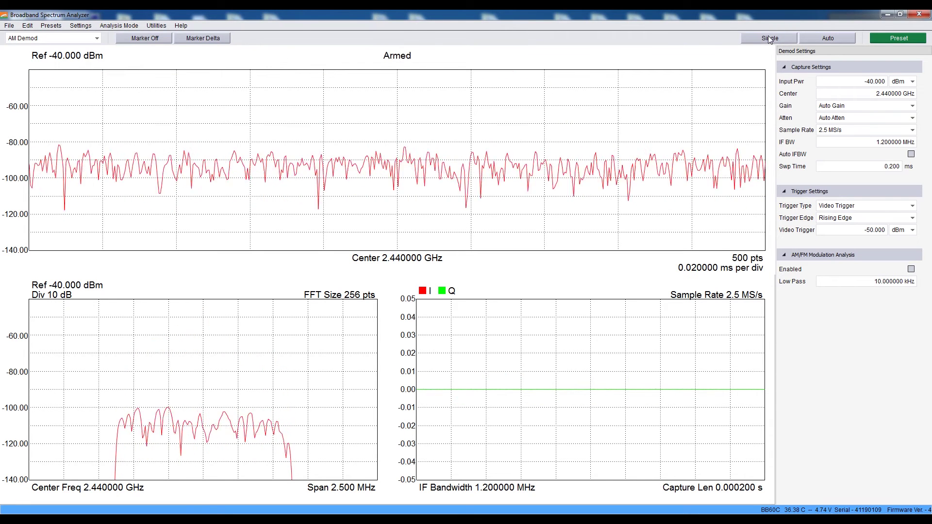
Step: Capture a single triggered burst and mark its falling edge at 0.142 ms, −41.5 dBm
left_click(769, 39)
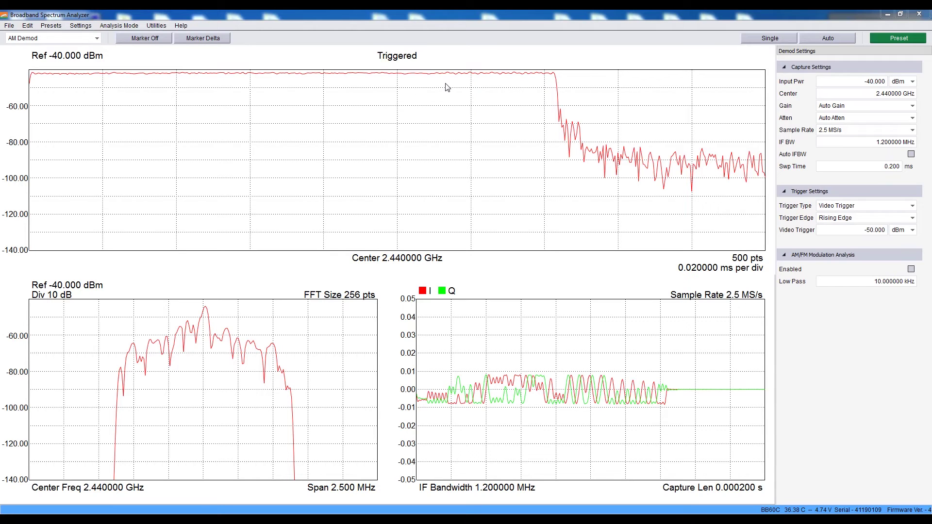
left_click(553, 80)
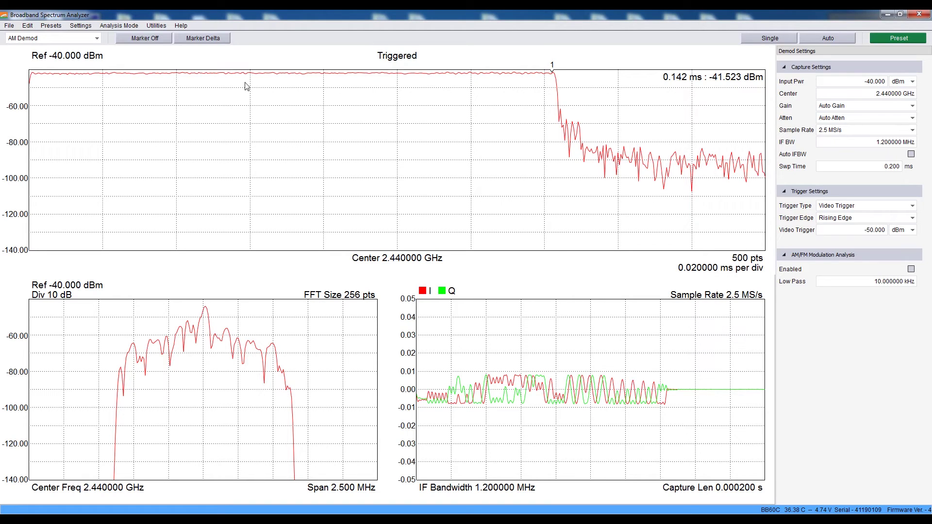
left_click(99, 39)
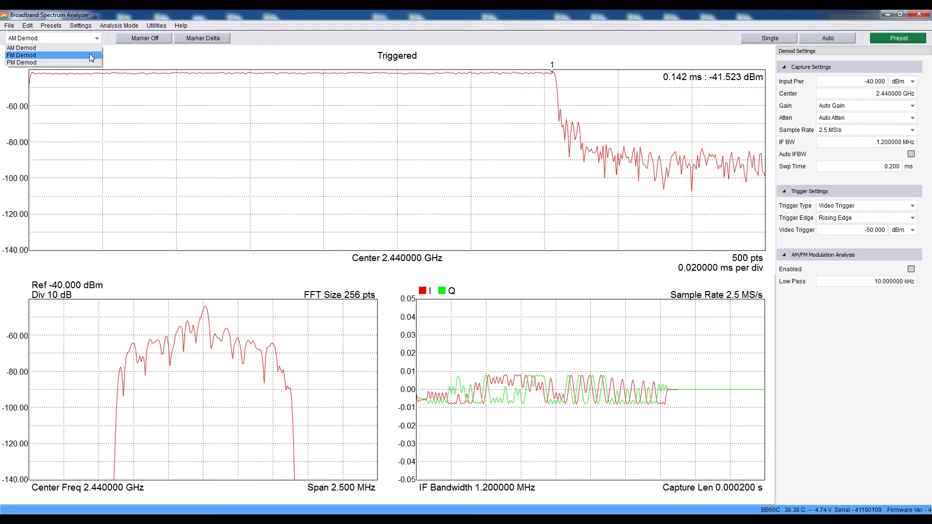
Step: Show FM Demod and measure a marker delta of 0.01 ms and −38.9 kHz
left_click(91, 55)
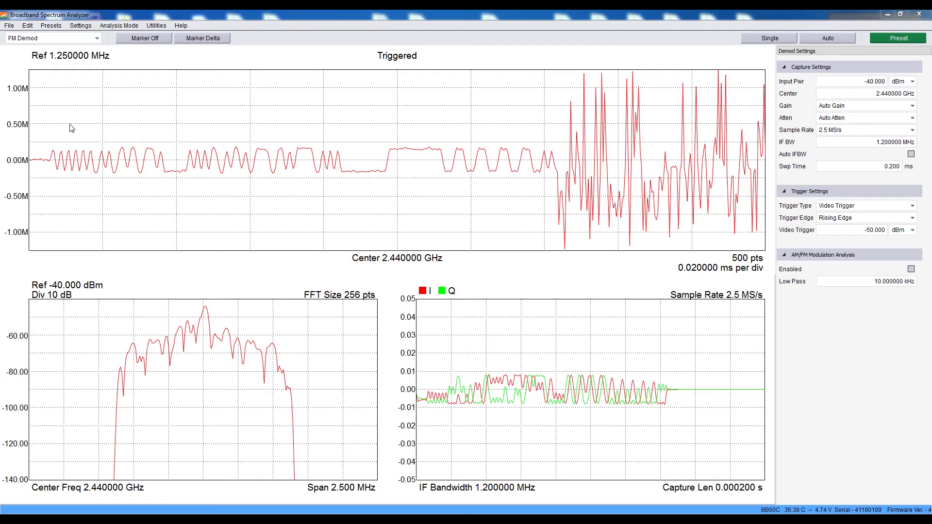
left_click(54, 160)
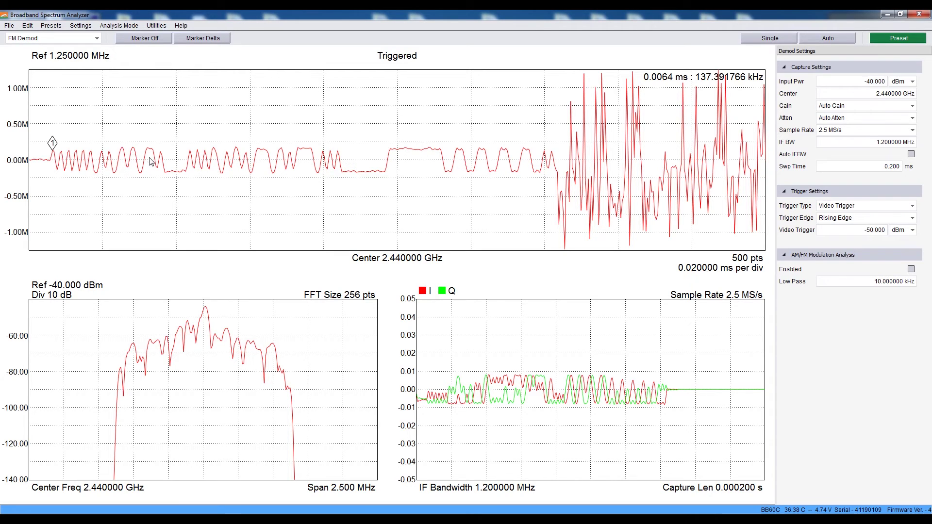
left_click(216, 40)
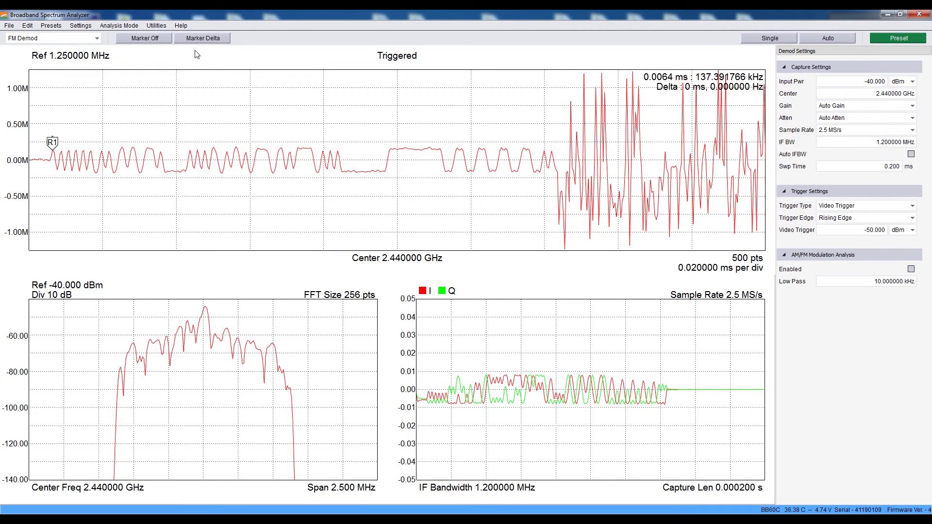
left_click(57, 168)
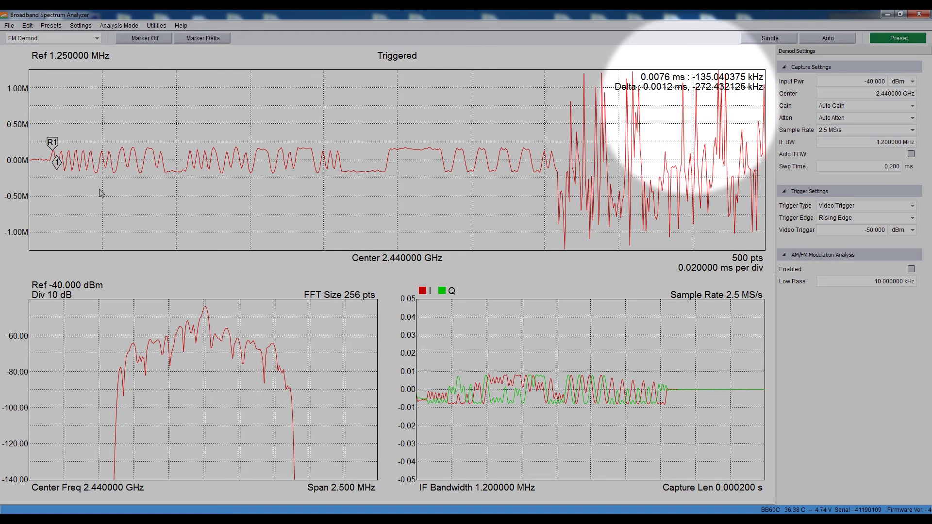
left_click(90, 155)
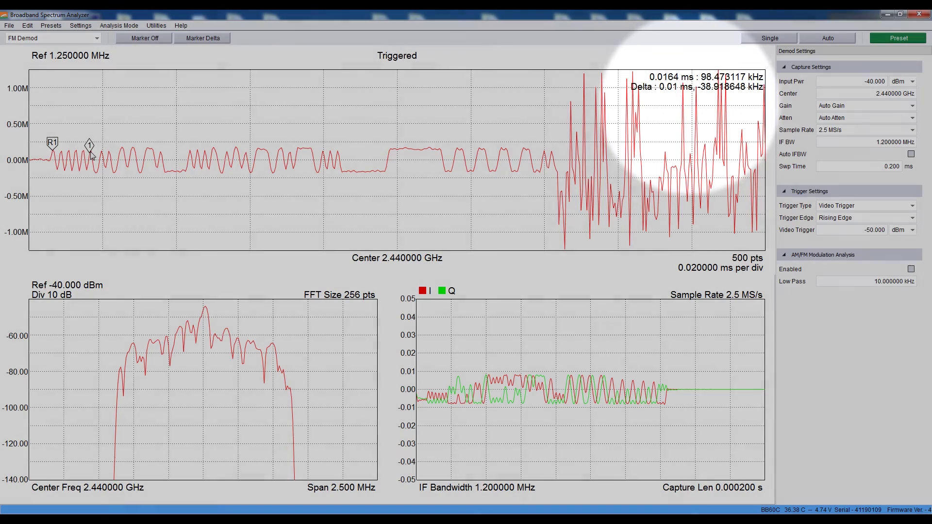